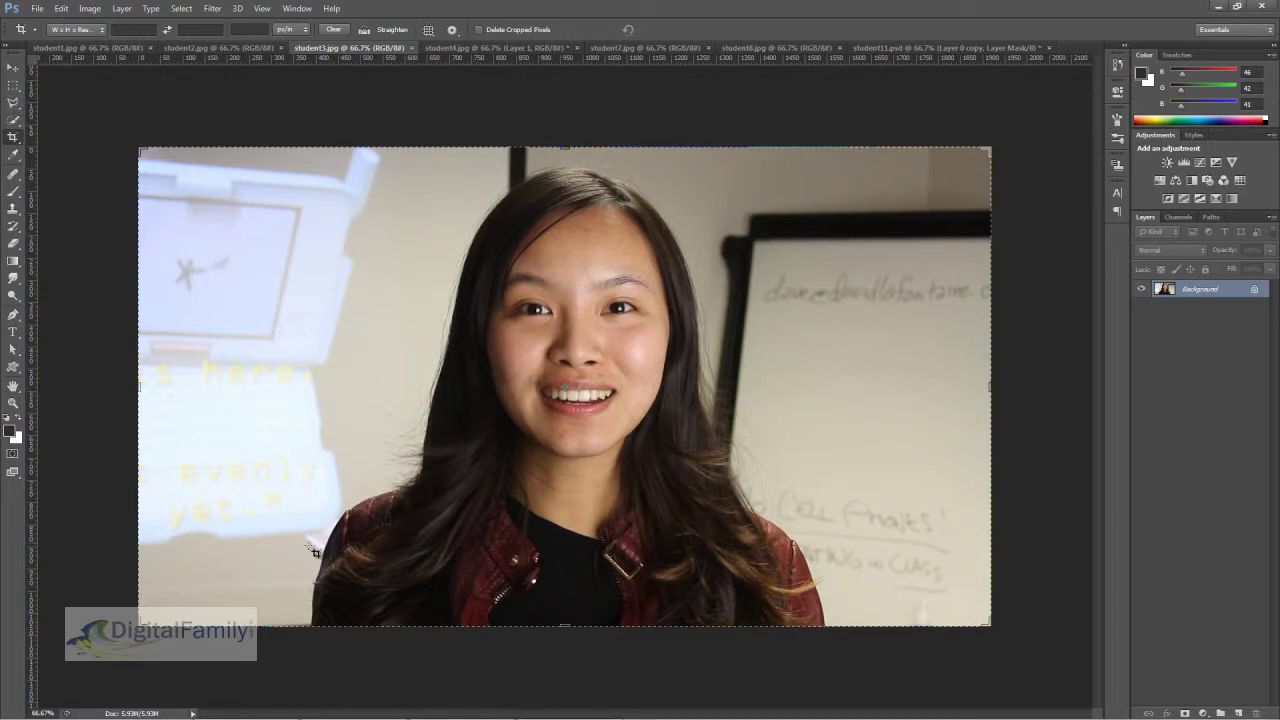
# Trace a closed Polygonal Lasso selection around the student's head, hair and shoulders
pyautogui.click(12, 103)
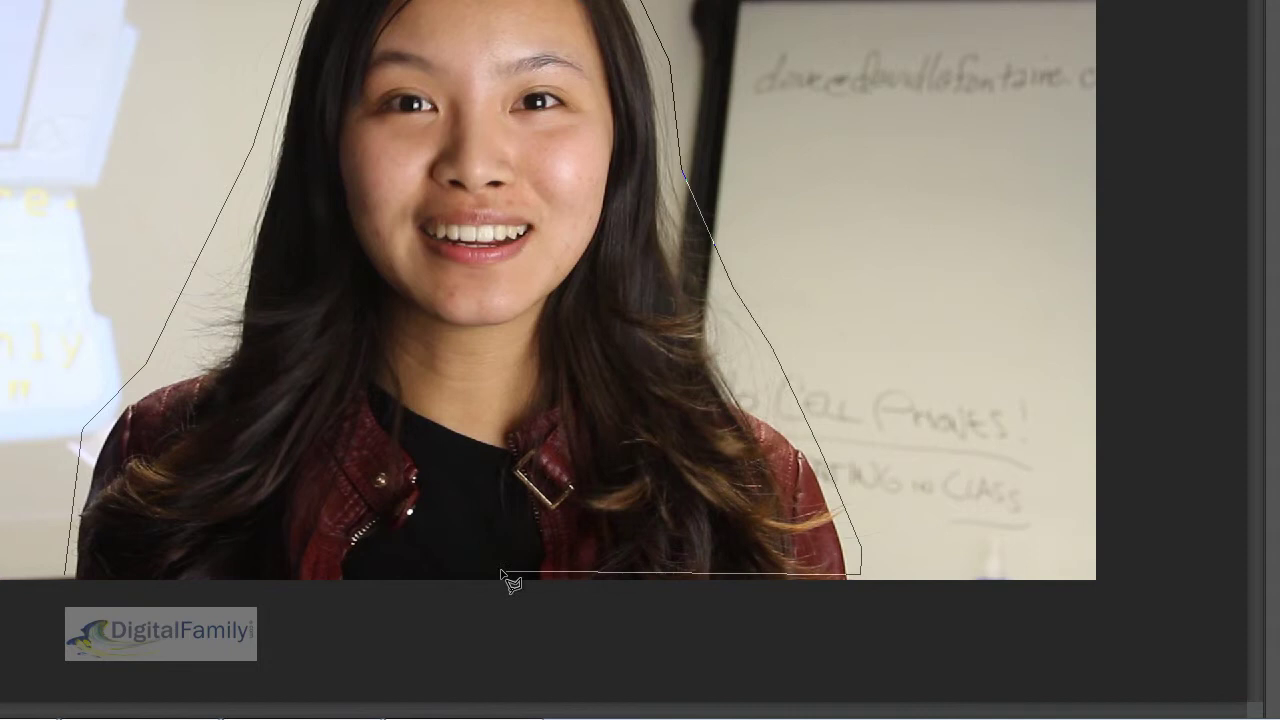
pyautogui.click(68, 580)
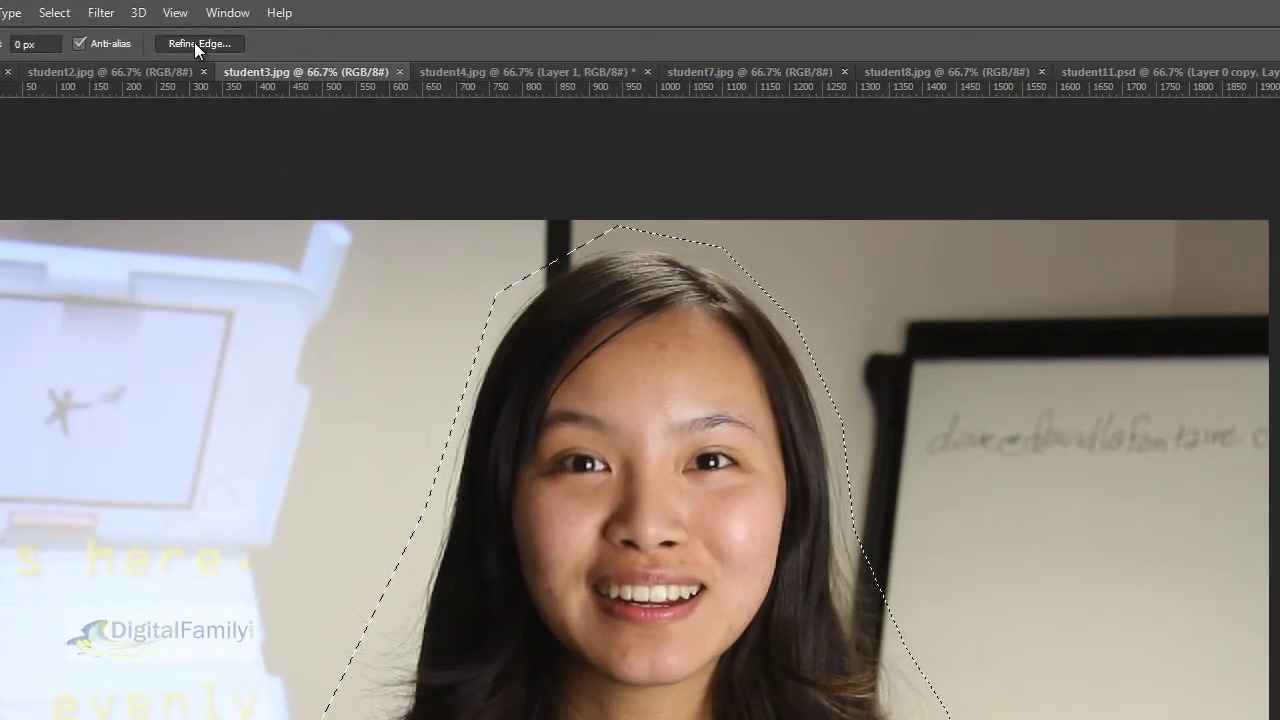
# In Refine Edge, brush the lower-left figure edge and the left and top-left hair edges
pyautogui.click(194, 42)
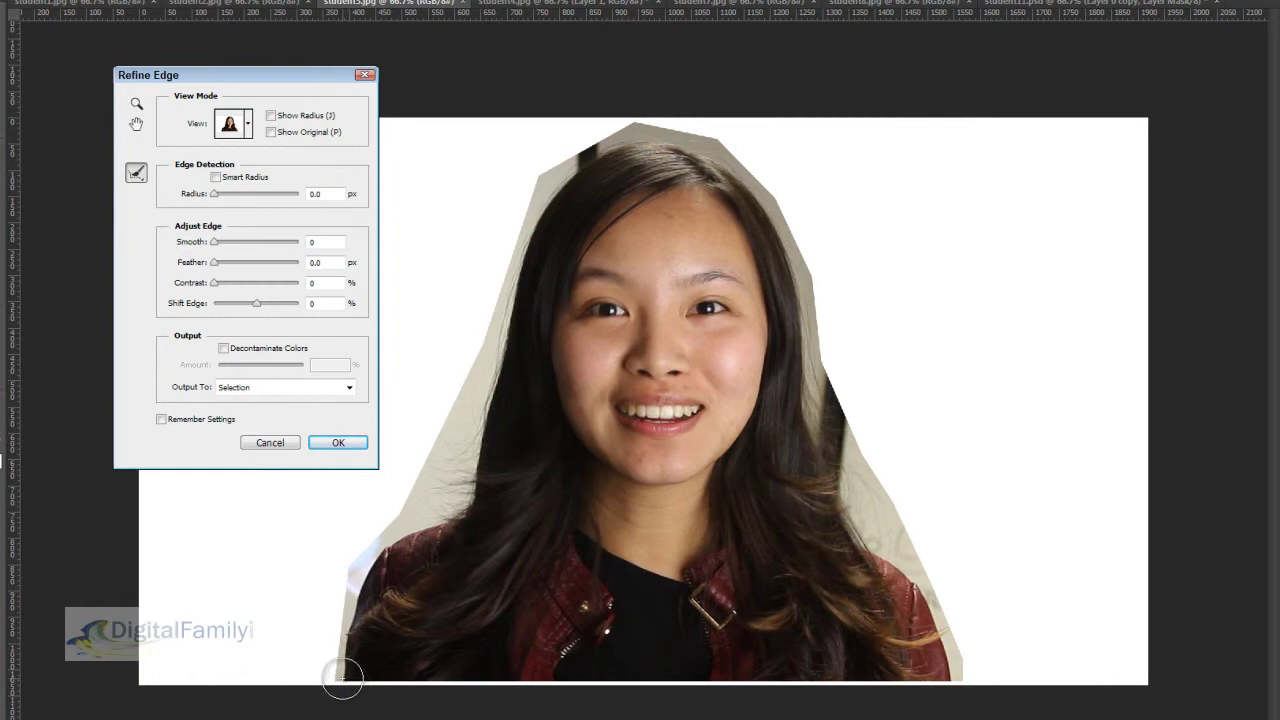
pyautogui.moveTo(342, 680)
pyautogui.mouseDown()
pyautogui.moveTo(368, 563)
pyautogui.moveTo(461, 510)
pyautogui.moveTo(476, 450)
pyautogui.moveTo(443, 543)
pyautogui.mouseUp()
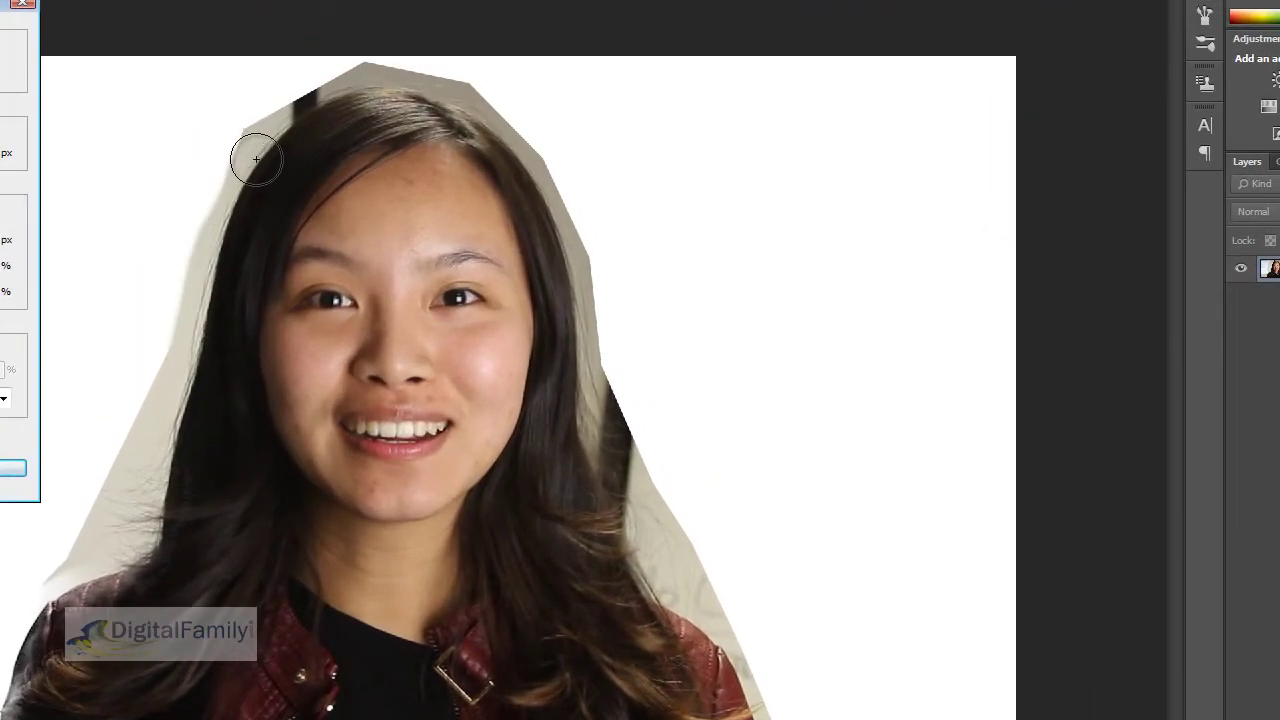
pyautogui.moveTo(256, 160)
pyautogui.mouseDown()
pyautogui.moveTo(314, 109)
pyautogui.moveTo(272, 188)
pyautogui.mouseUp()
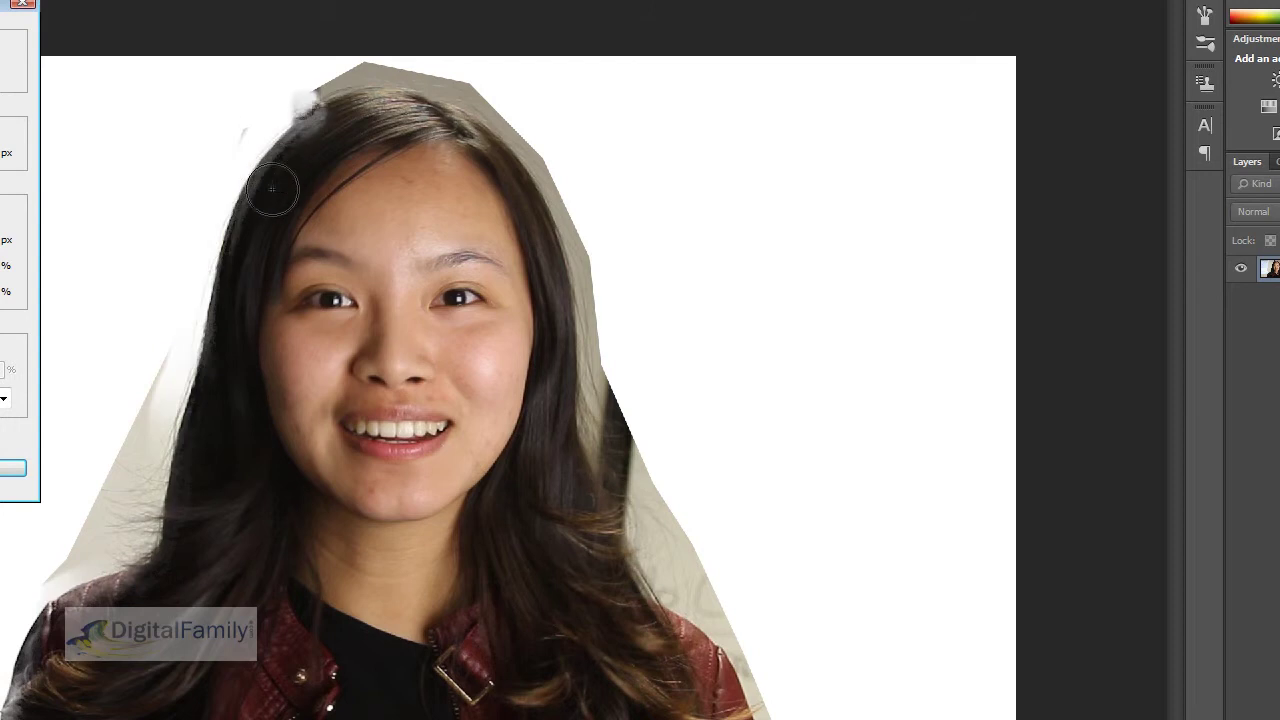
pyautogui.moveTo(166, 360)
pyautogui.mouseDown()
pyautogui.moveTo(87, 541)
pyautogui.moveTo(63, 562)
pyautogui.moveTo(116, 533)
pyautogui.moveTo(142, 413)
pyautogui.moveTo(133, 447)
pyautogui.mouseUp()
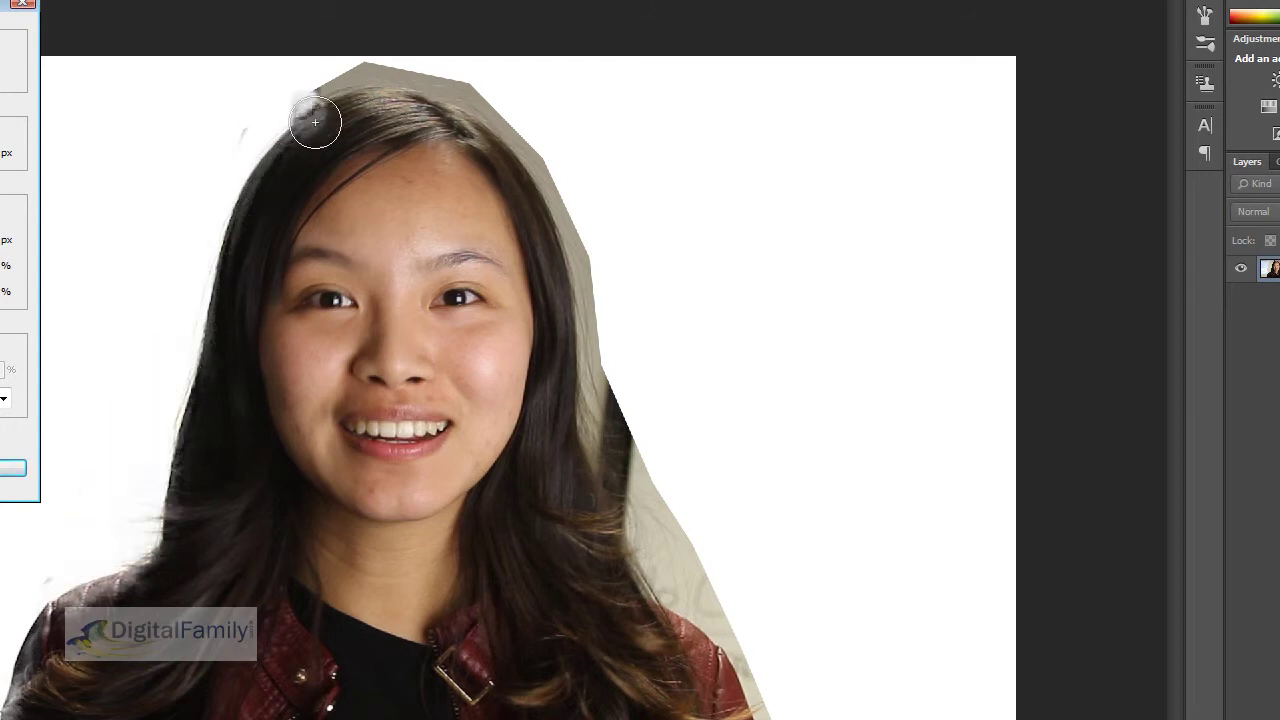
pyautogui.moveTo(315, 122)
pyautogui.mouseDown()
pyautogui.moveTo(342, 88)
pyautogui.moveTo(273, 280)
pyautogui.moveTo(255, 238)
pyautogui.moveTo(312, 117)
pyautogui.moveTo(303, 110)
pyautogui.moveTo(429, 93)
pyautogui.moveTo(503, 134)
pyautogui.moveTo(561, 248)
pyautogui.moveTo(588, 455)
pyautogui.moveTo(651, 580)
pyautogui.mouseUp()
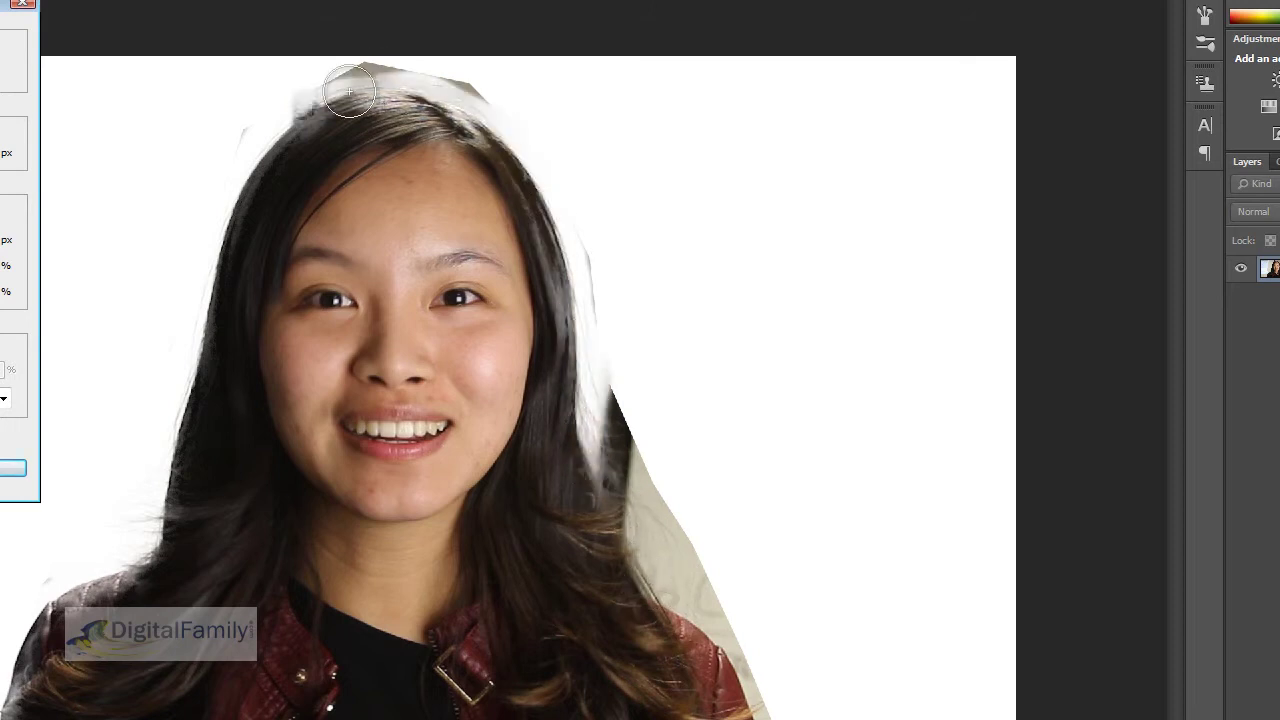
# Refine the edges across the top of the head and down the right hair and shoulder
pyautogui.moveTo(349, 91)
pyautogui.mouseDown()
pyautogui.moveTo(363, 80)
pyautogui.moveTo(477, 103)
pyautogui.moveTo(353, 91)
pyautogui.moveTo(294, 109)
pyautogui.moveTo(300, 125)
pyautogui.mouseUp()
pyautogui.moveTo(586, 409); pyautogui.dragTo(608, 394)
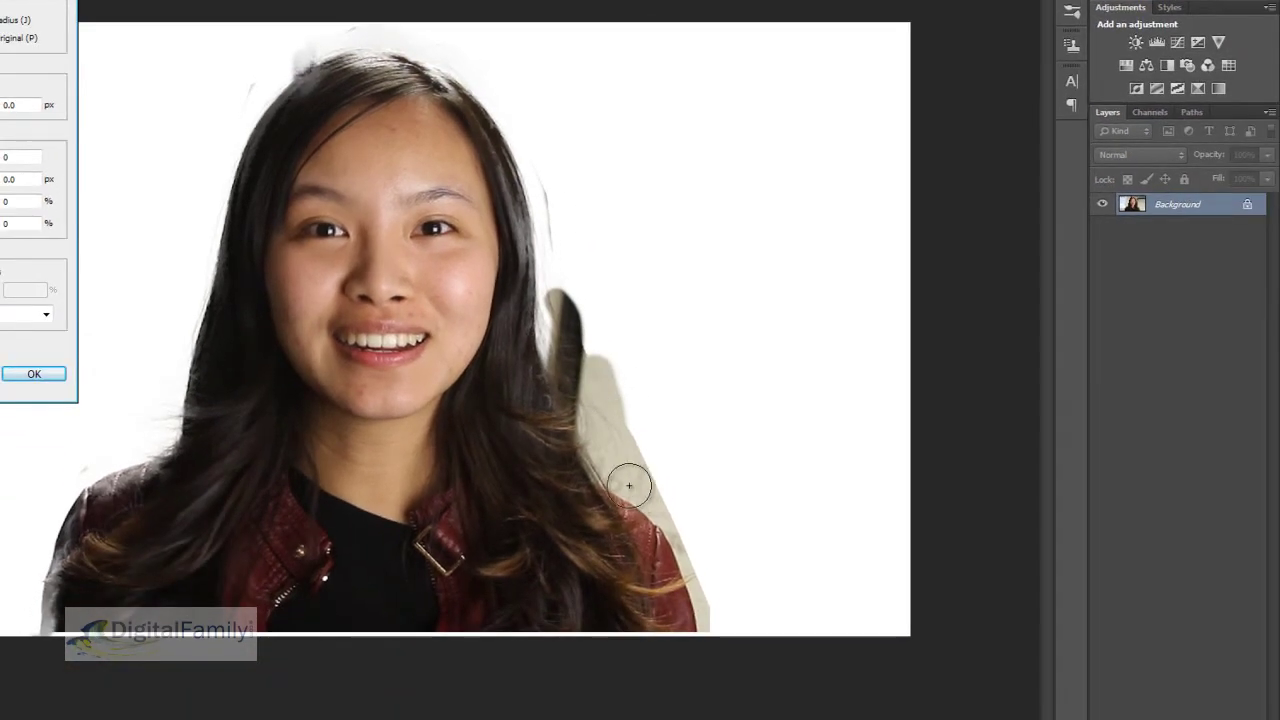
pyautogui.moveTo(629, 486)
pyautogui.mouseDown()
pyautogui.moveTo(648, 505)
pyautogui.moveTo(650, 492)
pyautogui.moveTo(692, 588)
pyautogui.moveTo(700, 631)
pyautogui.moveTo(680, 636)
pyautogui.mouseUp()
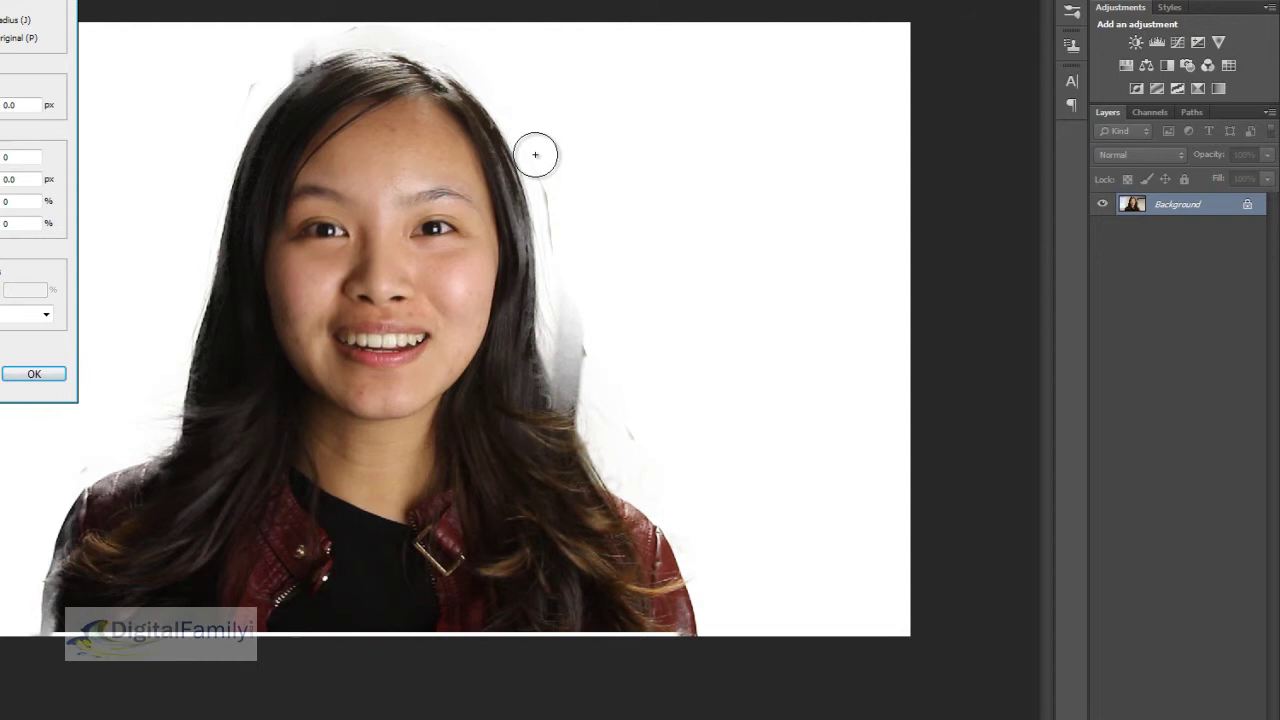
pyautogui.moveTo(535, 155); pyautogui.dragTo(566, 340)
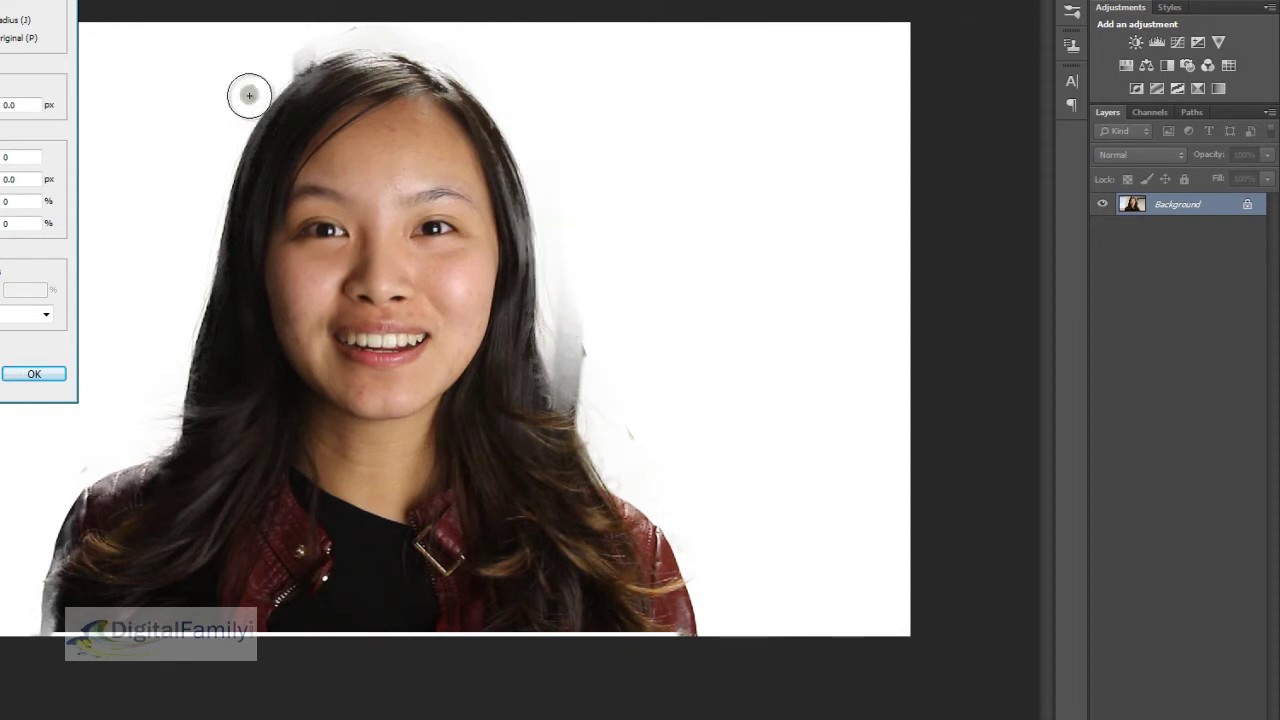
pyautogui.moveTo(249, 95)
pyautogui.mouseDown()
pyautogui.moveTo(293, 62)
pyautogui.moveTo(342, 51)
pyautogui.moveTo(275, 104)
pyautogui.moveTo(305, 59)
pyautogui.moveTo(308, 101)
pyautogui.mouseUp()
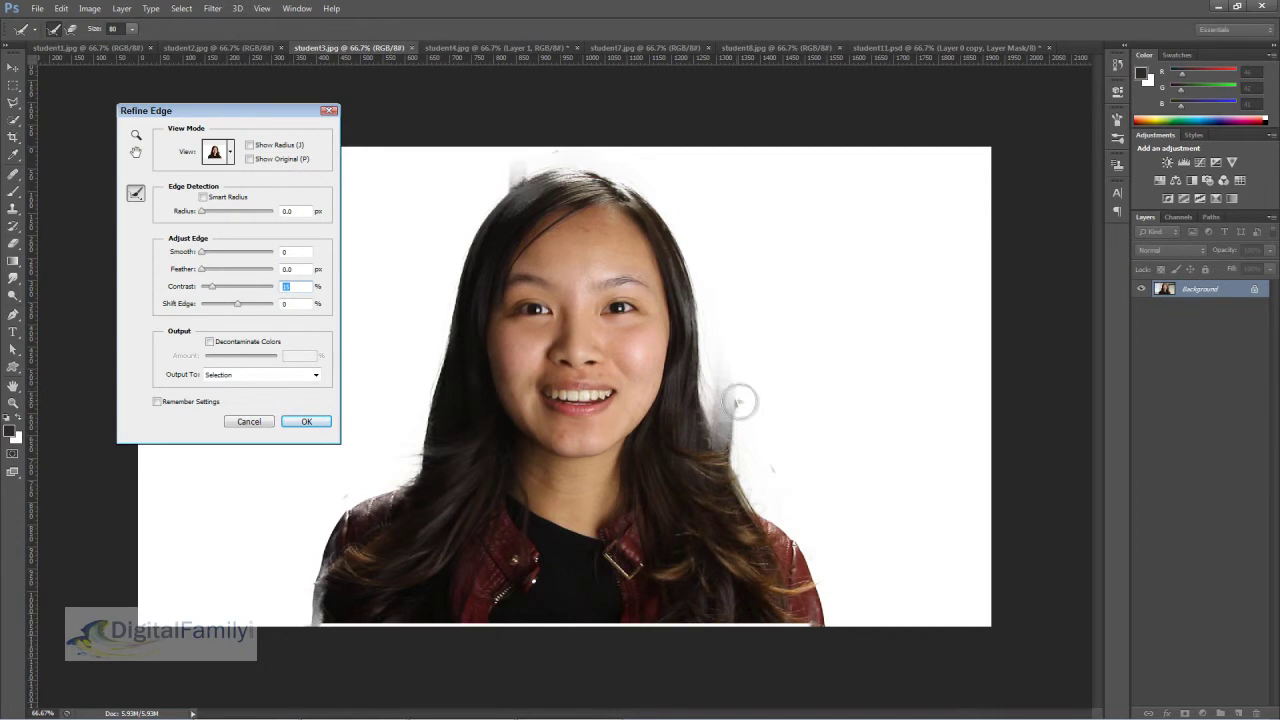
# Brush the remaining right hair, bottom and over-shoulder edges with Refine Radius
pyautogui.moveTo(731, 406)
pyautogui.mouseDown()
pyautogui.moveTo(748, 438)
pyautogui.moveTo(724, 400)
pyautogui.moveTo(742, 442)
pyautogui.moveTo(731, 432)
pyautogui.moveTo(732, 454)
pyautogui.moveTo(688, 266)
pyautogui.mouseUp()
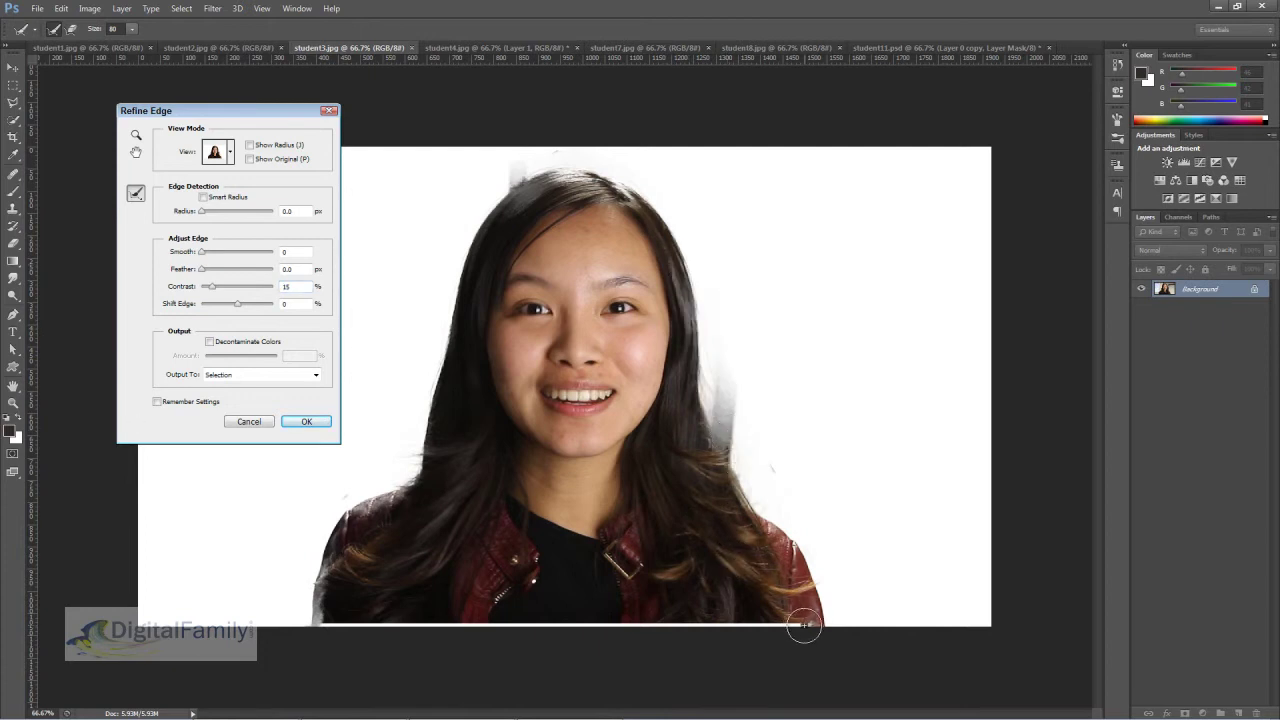
pyautogui.moveTo(806, 623)
pyautogui.mouseDown()
pyautogui.moveTo(323, 624)
pyautogui.moveTo(343, 643)
pyautogui.moveTo(324, 587)
pyautogui.moveTo(315, 621)
pyautogui.moveTo(331, 545)
pyautogui.moveTo(317, 635)
pyautogui.moveTo(339, 558)
pyautogui.mouseUp()
pyautogui.moveTo(368, 502)
pyautogui.mouseDown()
pyautogui.moveTo(356, 510)
pyautogui.moveTo(413, 483)
pyautogui.moveTo(342, 532)
pyautogui.moveTo(317, 608)
pyautogui.moveTo(328, 553)
pyautogui.mouseUp()
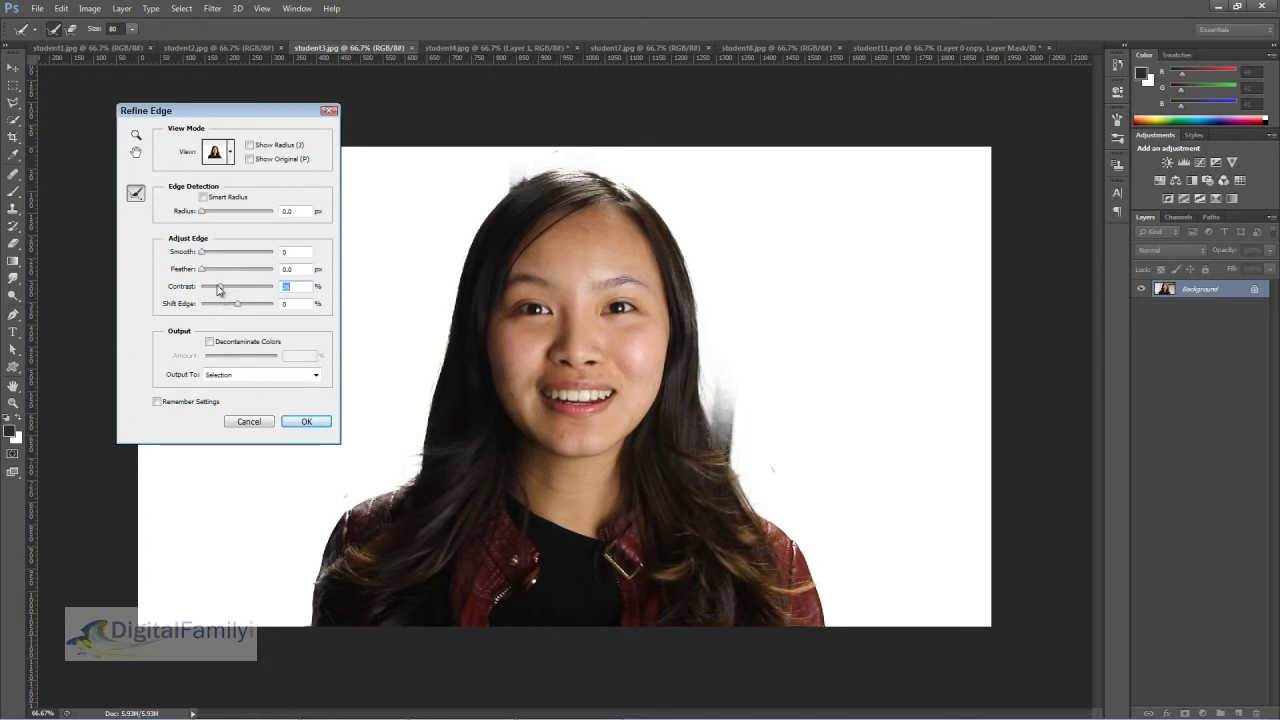
# Set edge Contrast to 21% and output to a New Layer with Layer Mask
pyautogui.moveTo(221, 289); pyautogui.dragTo(217, 291)
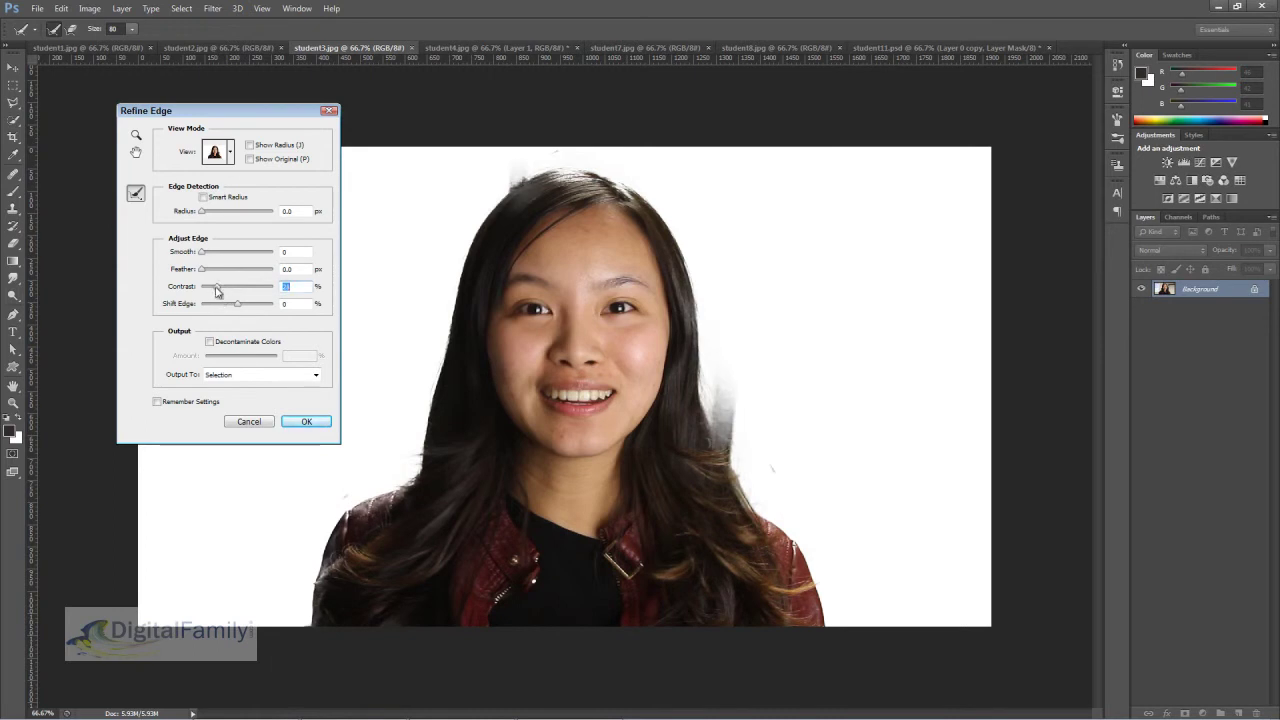
pyautogui.click(295, 376)
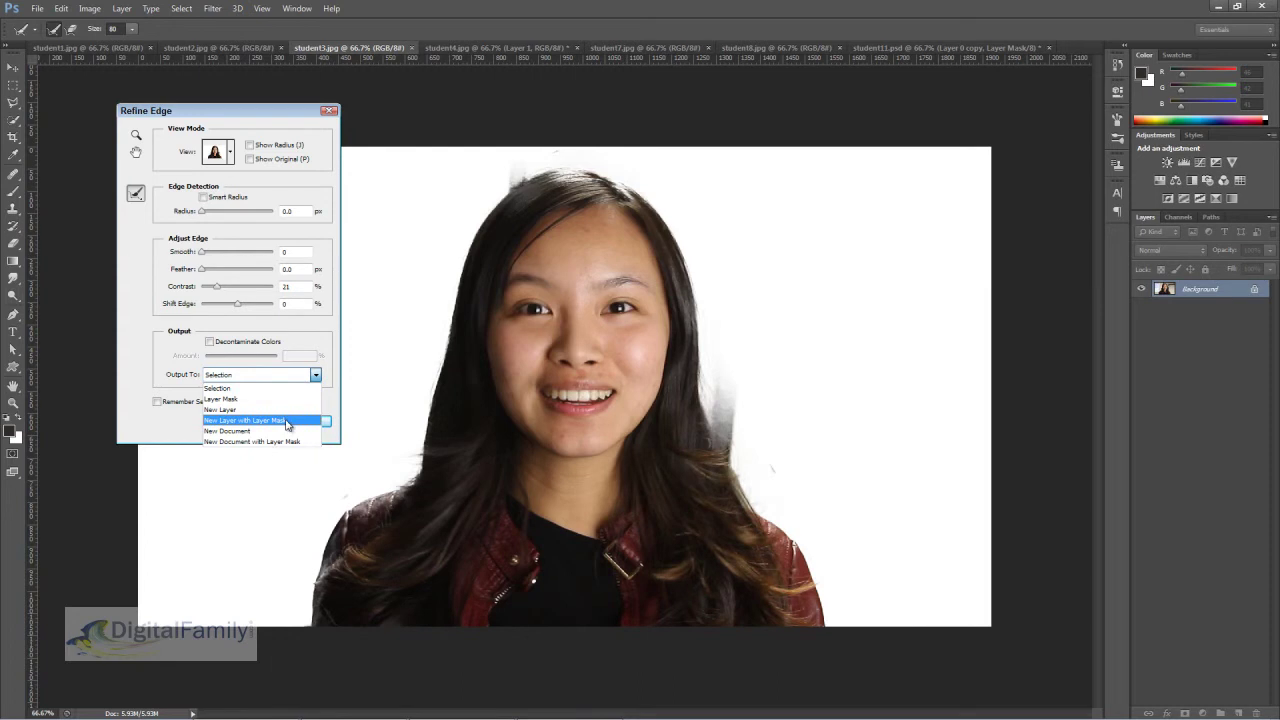
pyautogui.click(286, 422)
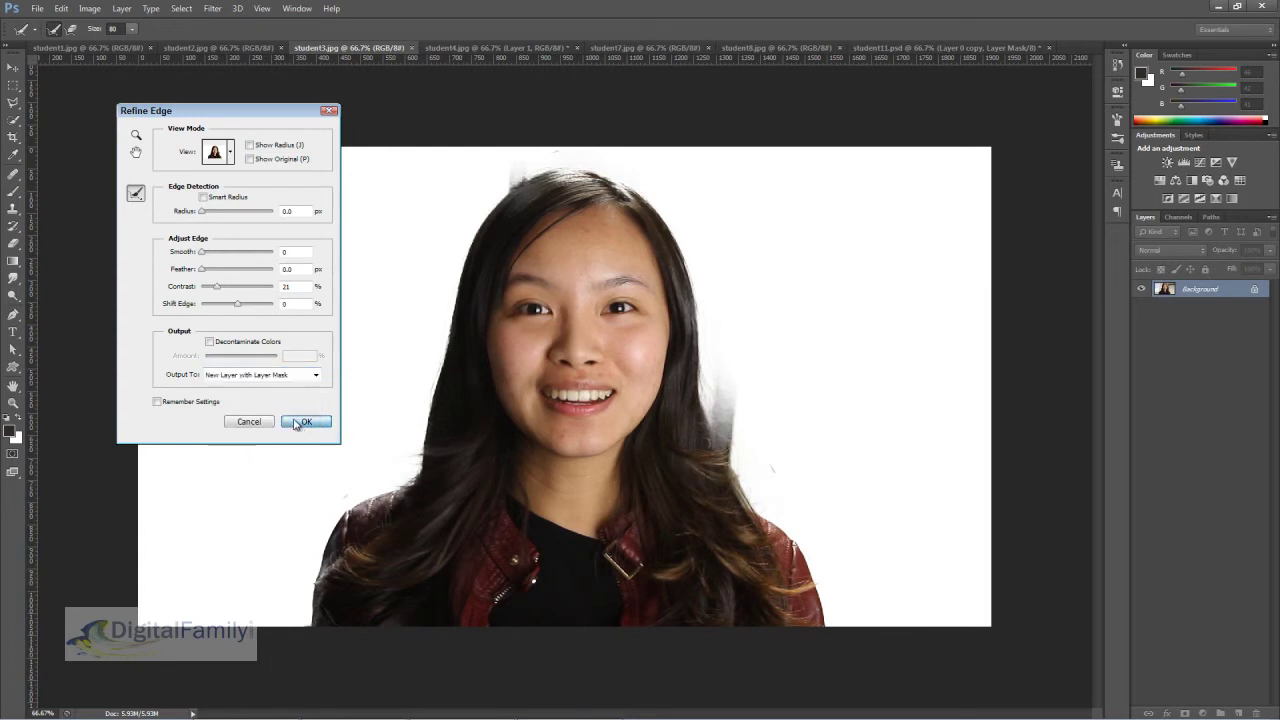
pyautogui.click(304, 423)
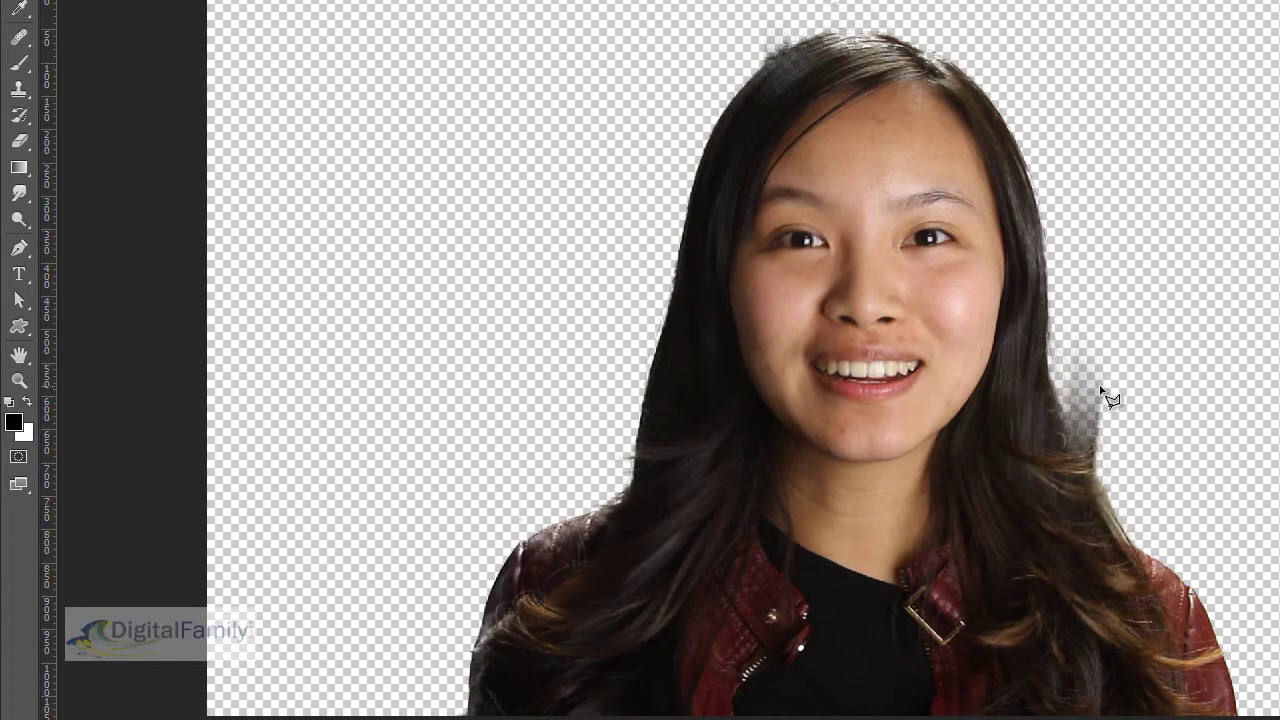
# Paint black on the layer mask to remove the grey smear beside her right hair
pyautogui.click(15, 70)
pyautogui.moveTo(1096, 420)
pyautogui.mouseDown()
pyautogui.moveTo(1079, 383)
pyautogui.moveTo(1097, 429)
pyautogui.moveTo(1086, 399)
pyautogui.moveTo(1109, 424)
pyautogui.moveTo(1113, 475)
pyautogui.moveTo(1131, 454)
pyautogui.moveTo(1099, 375)
pyautogui.moveTo(1102, 444)
pyautogui.moveTo(1097, 389)
pyautogui.mouseUp()
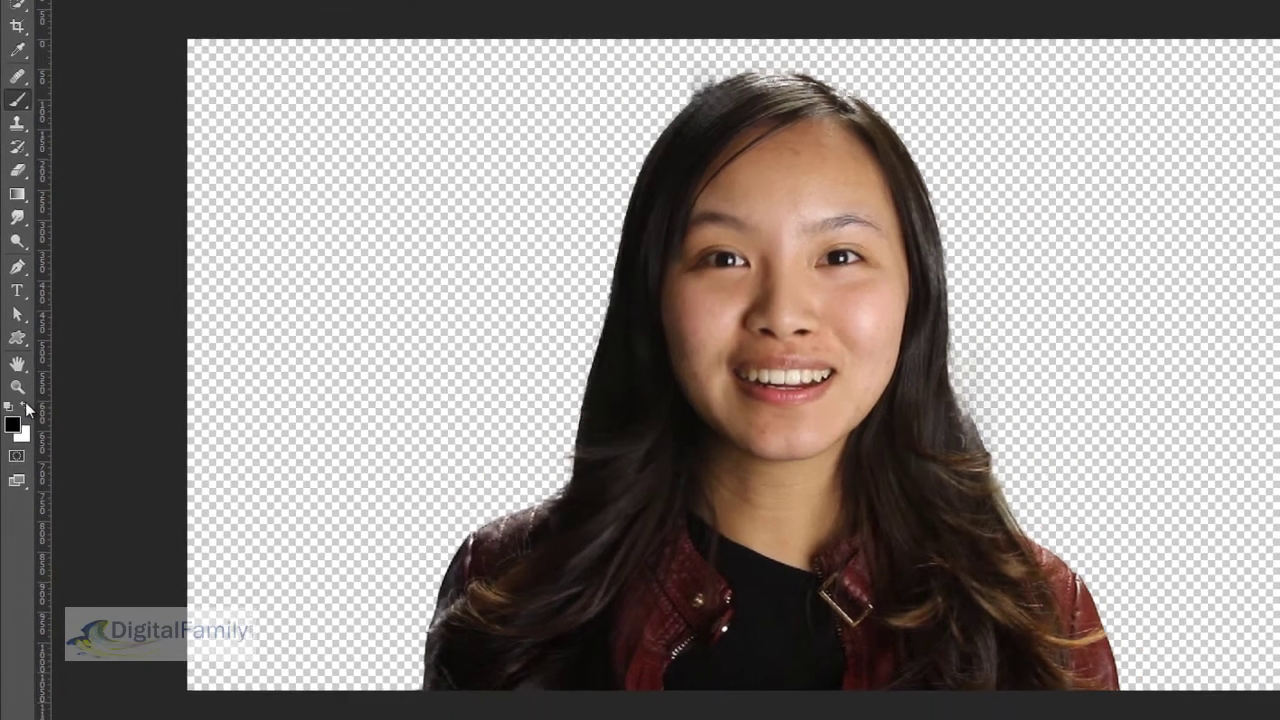
pyautogui.press('x')
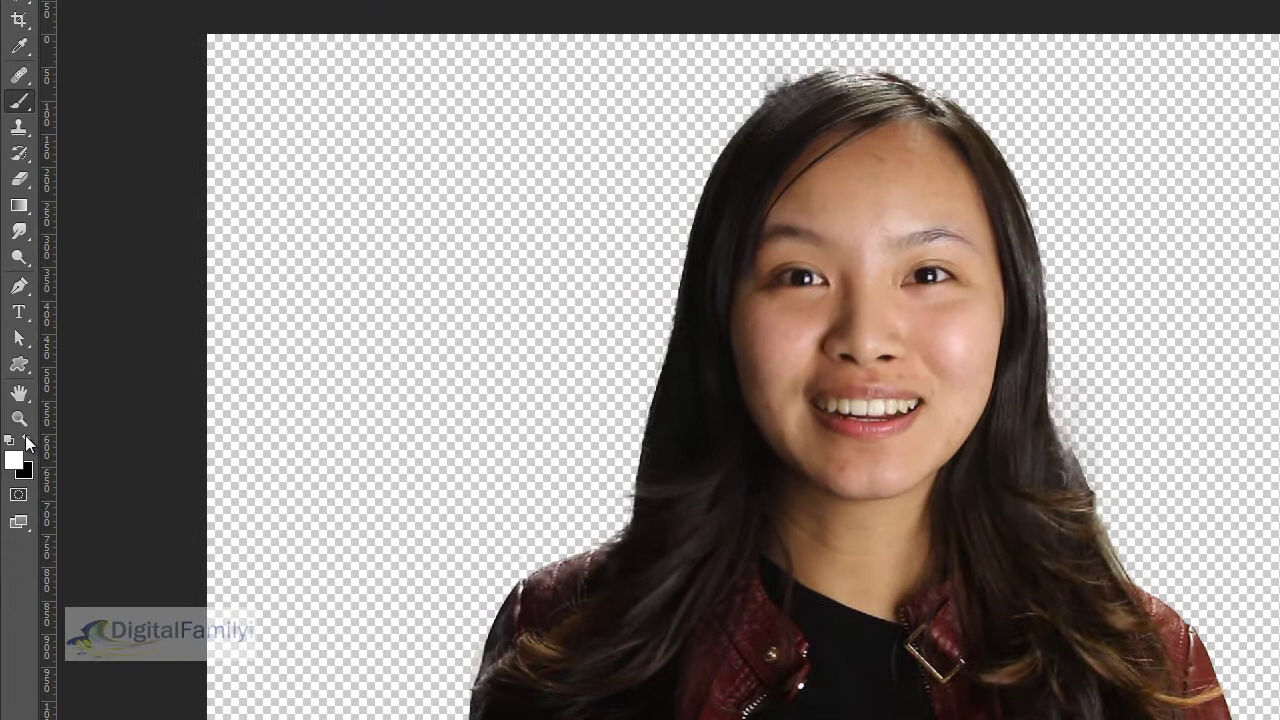
pyautogui.click(28, 442)
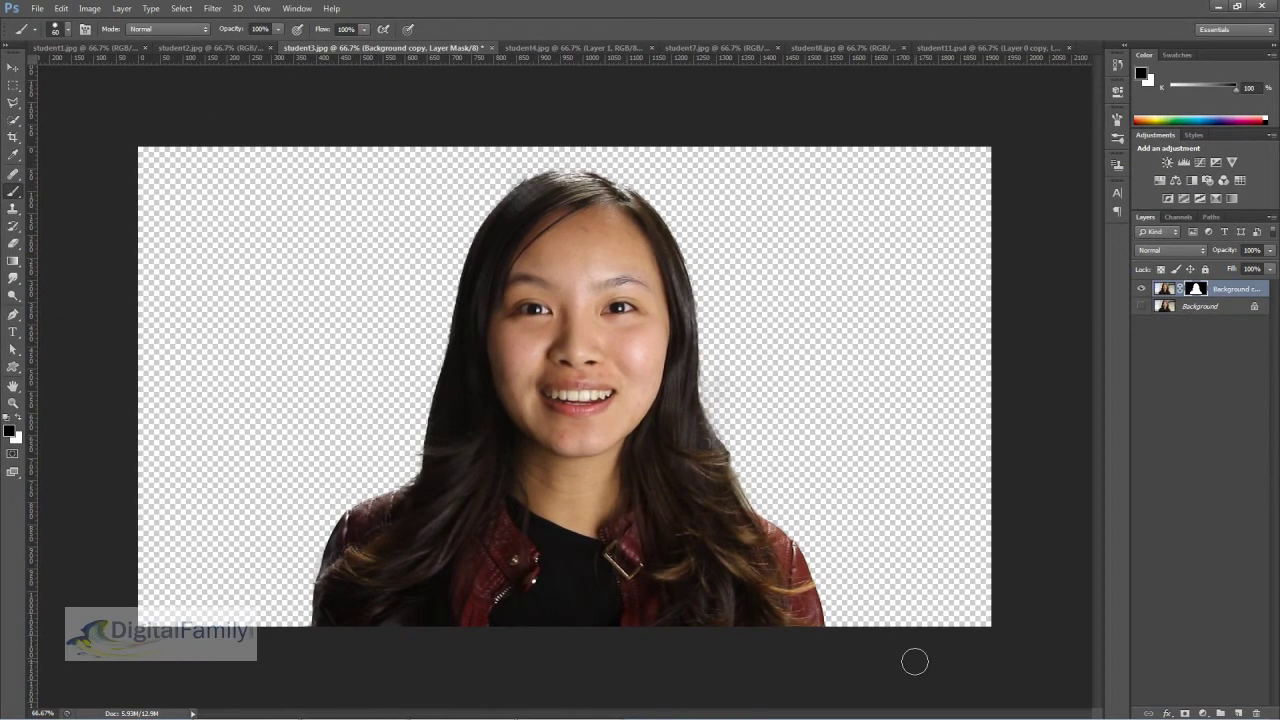
# Crop the canvas inward from the left, right and top to frame the student
pyautogui.click(13, 137)
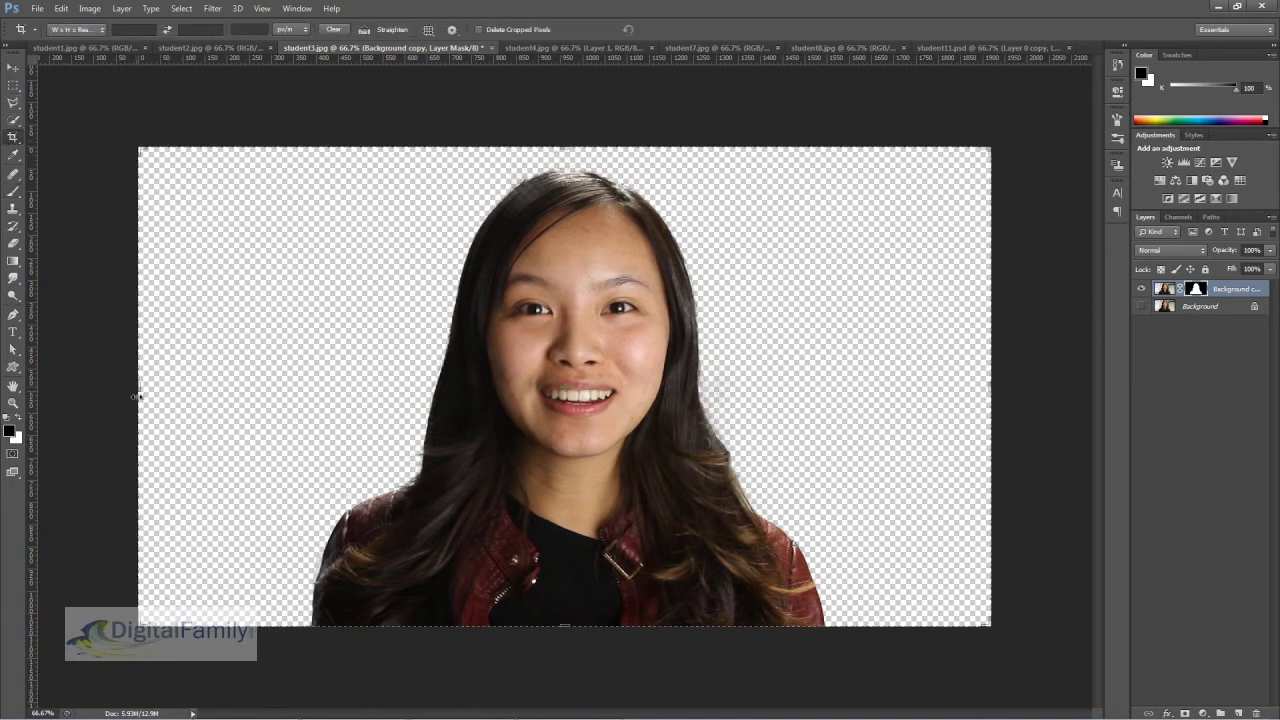
pyautogui.moveTo(135, 386); pyautogui.dragTo(217, 394)
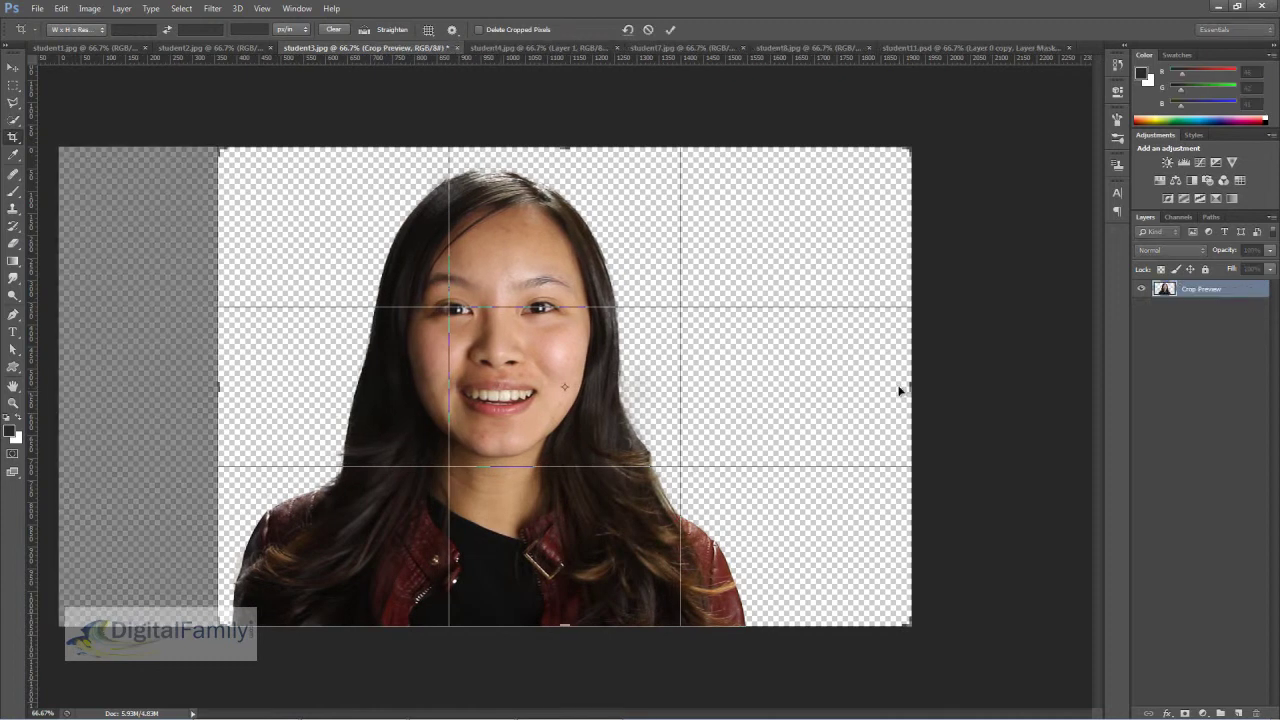
pyautogui.moveTo(910, 389); pyautogui.dragTo(840, 391)
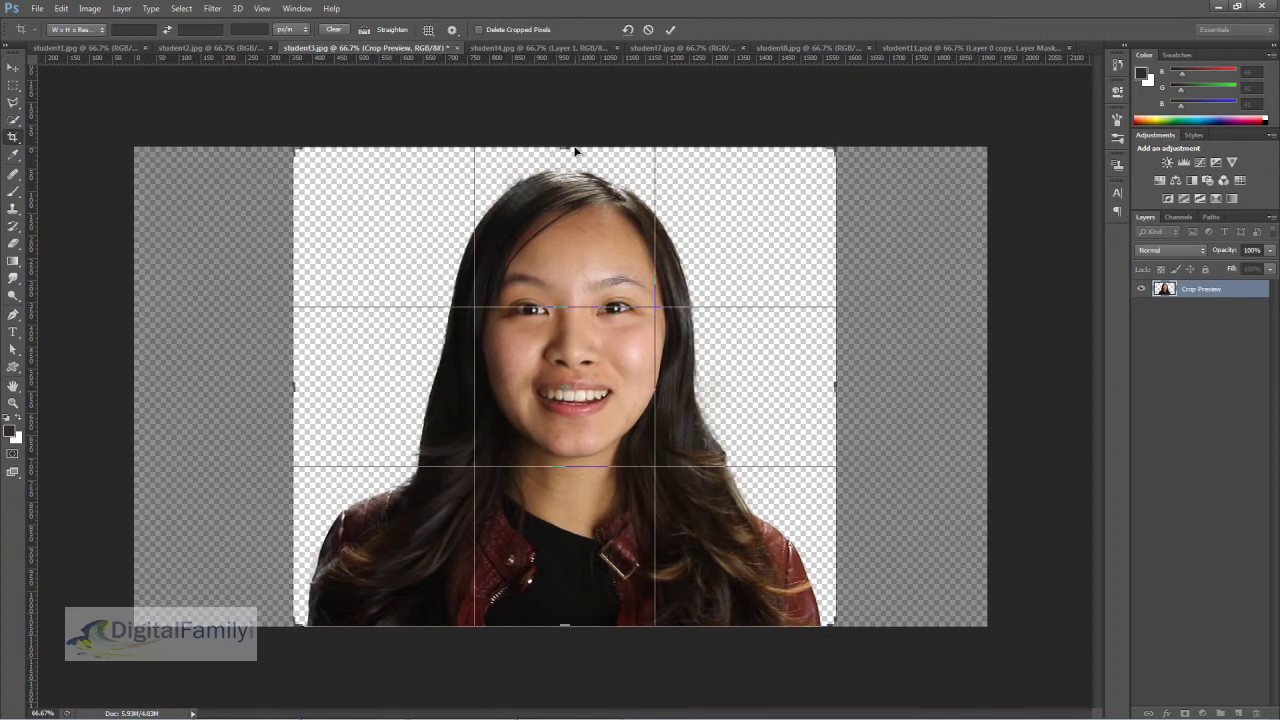
pyautogui.moveTo(563, 147); pyautogui.dragTo(563, 152)
pyautogui.press('Return')
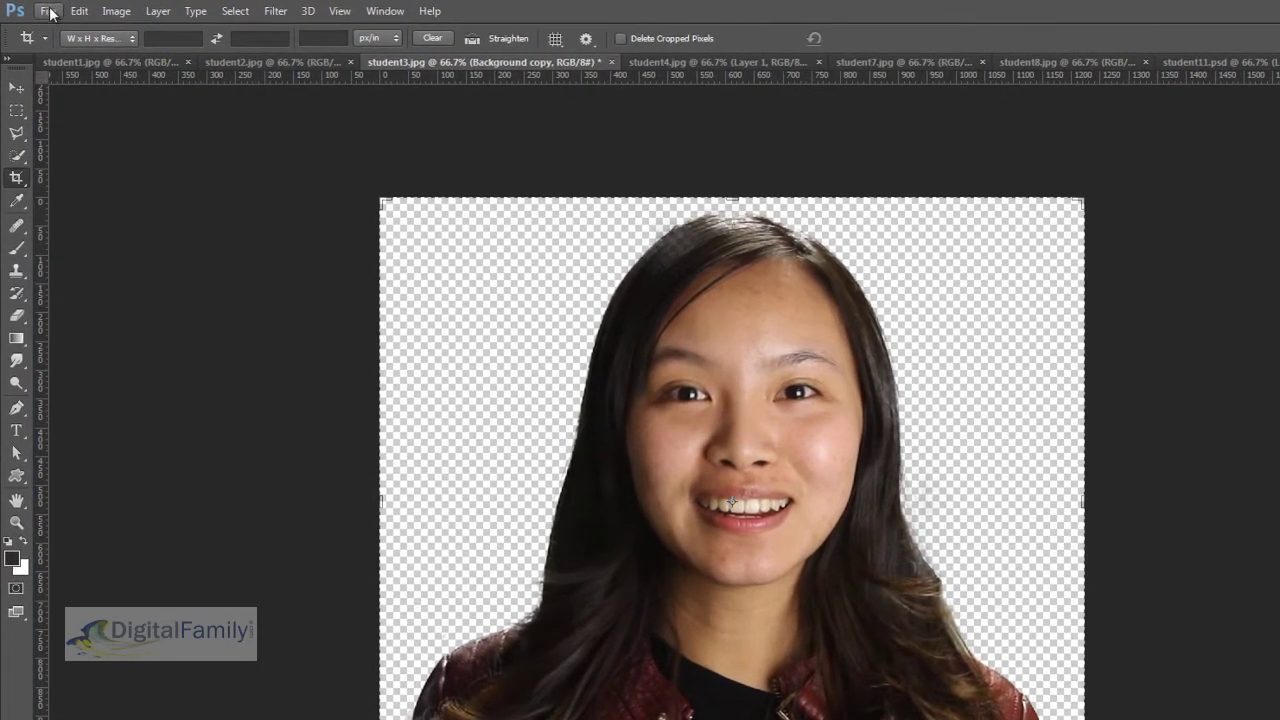
# Save for Web as a transparent PNG-24 at 25% preview into the extracted students folder
pyautogui.click(37, 8)
pyautogui.click(117, 251)
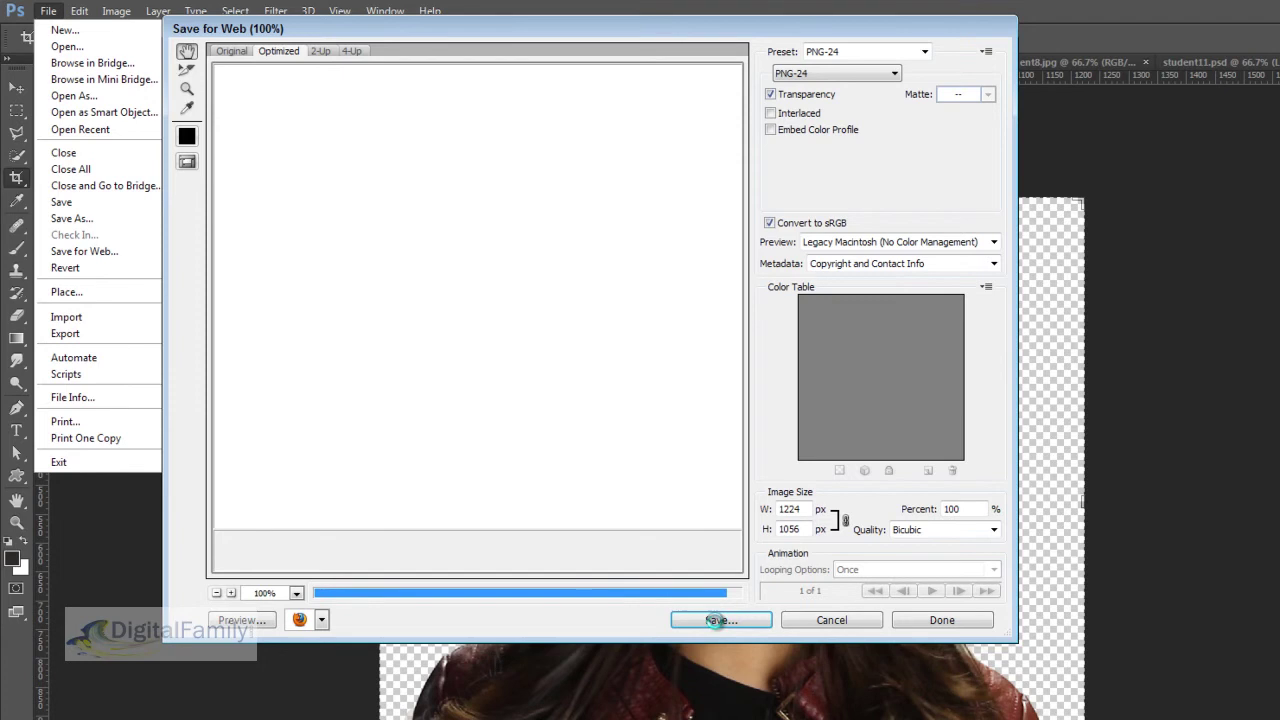
pyautogui.click(296, 593)
pyautogui.click(278, 265)
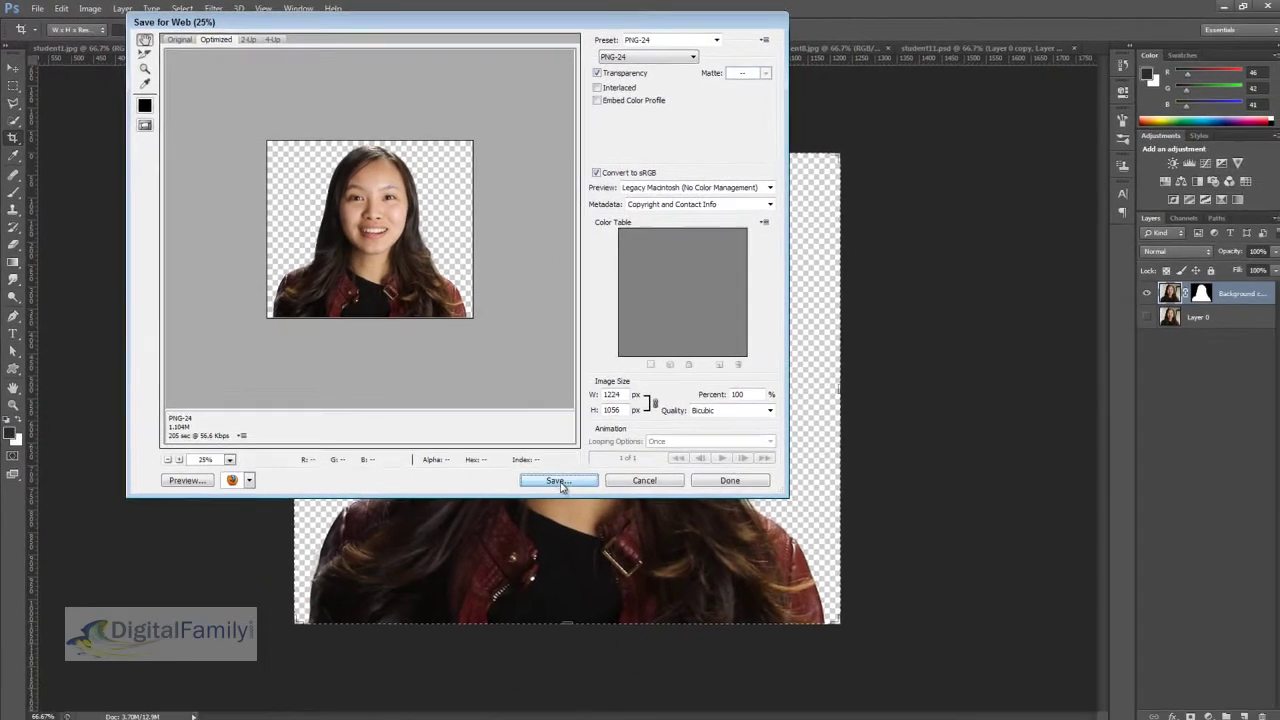
pyautogui.click(721, 620)
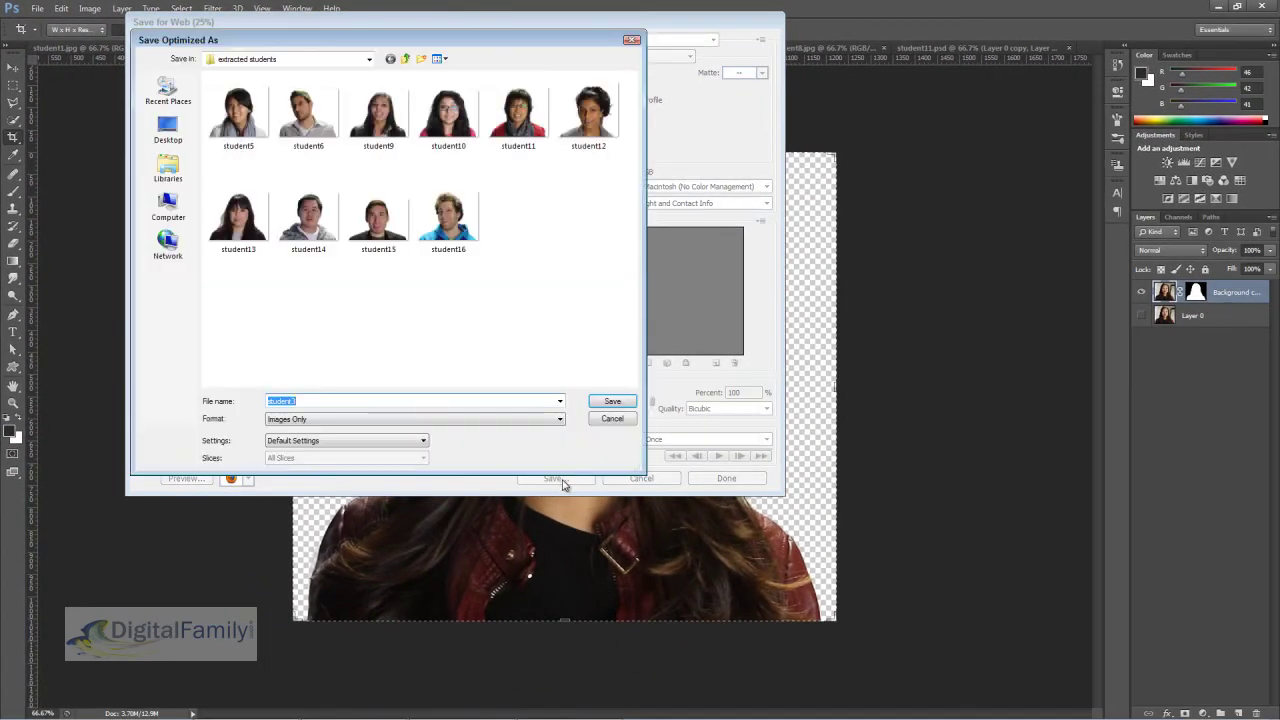
pyautogui.click(611, 401)
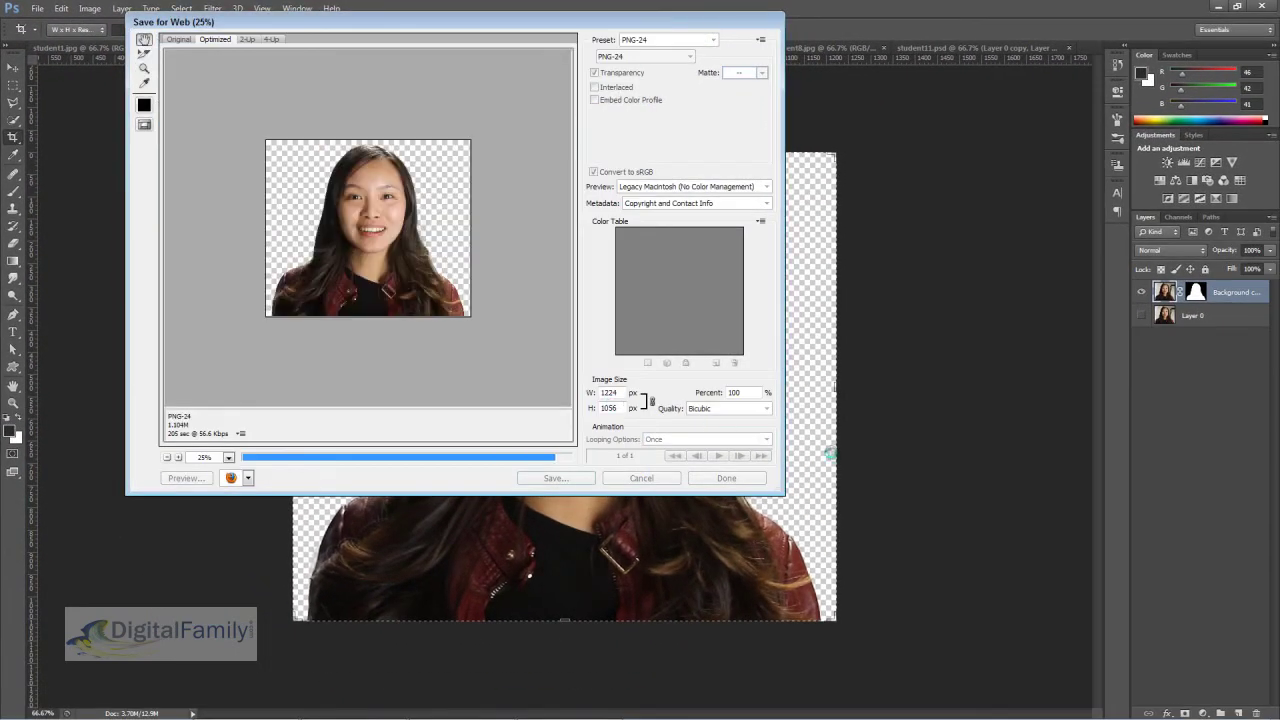